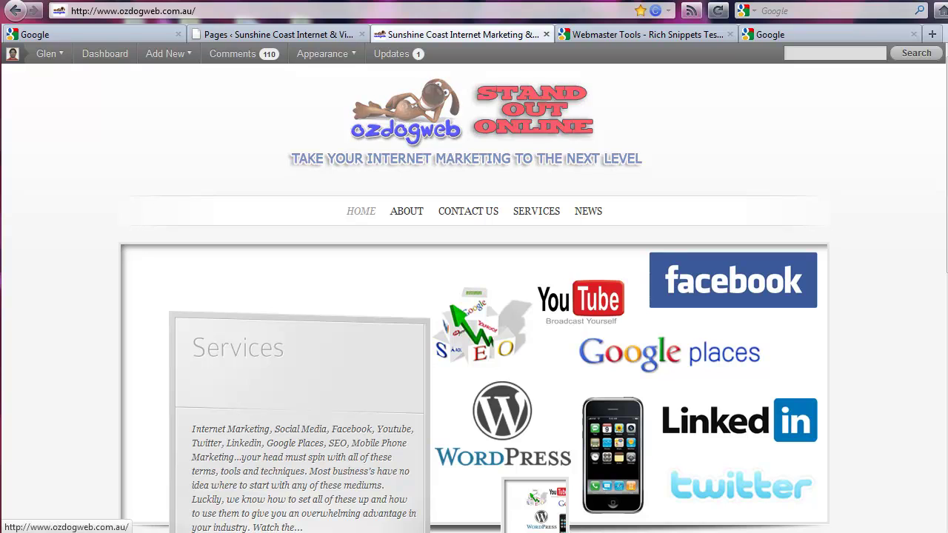
# Step: Search Google for "captain america social media" and look through the results for an author photo beside a listing
pyautogui.click(827, 34)
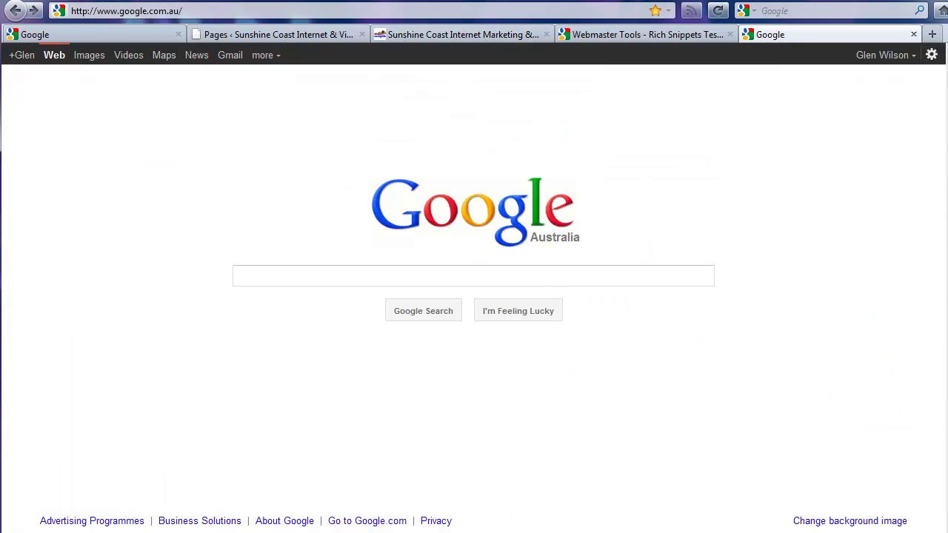
pyautogui.write('c')
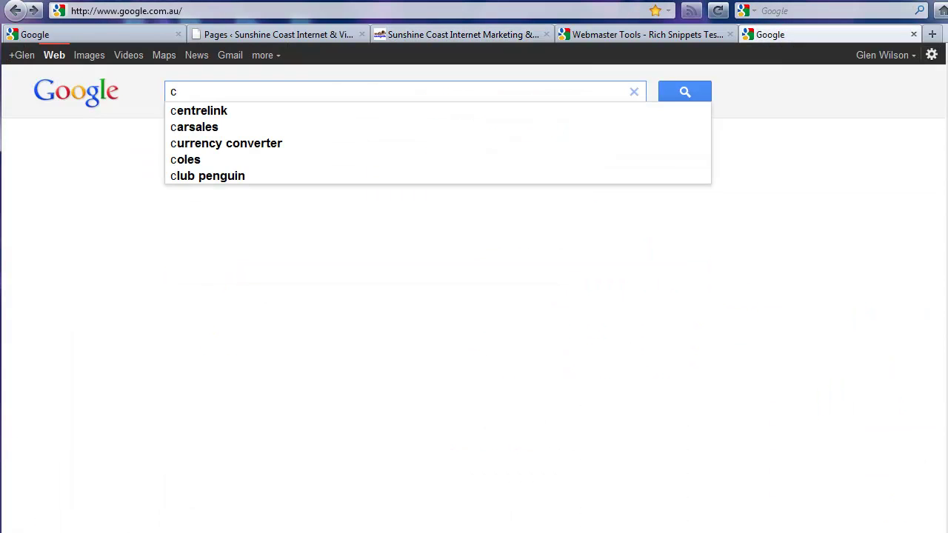
pyautogui.write('aptrain')
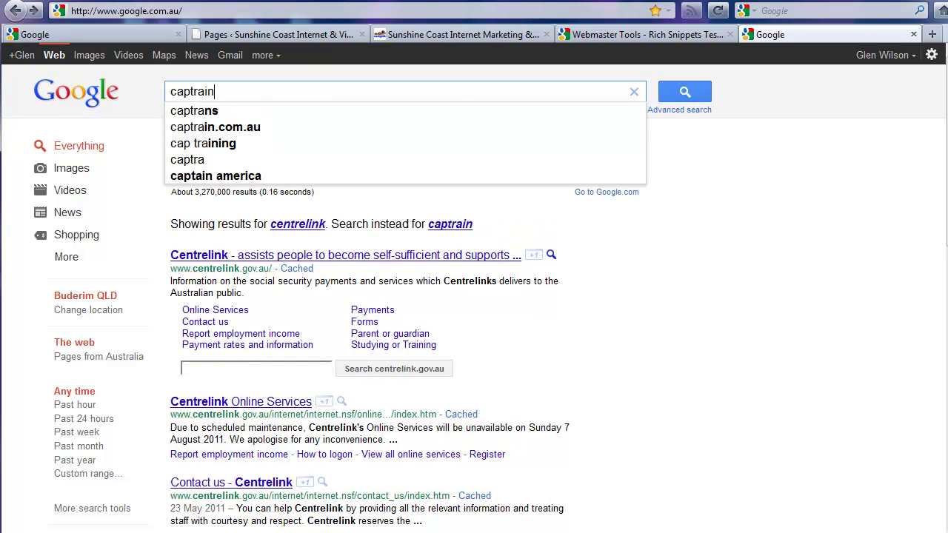
pyautogui.press('BackSpace')
pyautogui.press('BackSpace')
pyautogui.press('BackSpace')
pyautogui.press('BackSpace')
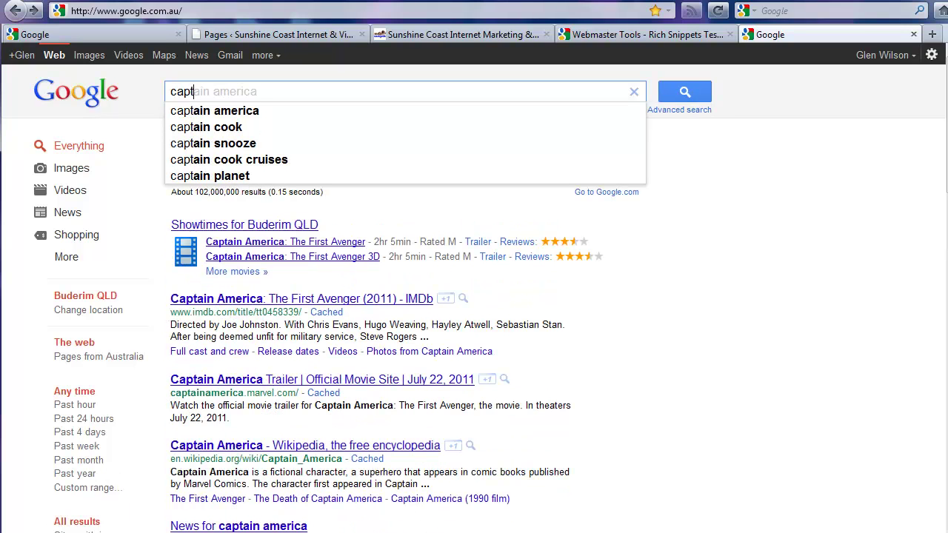
pyautogui.write('rain')
pyautogui.press('BackSpace')
pyautogui.press('BackSpace')
pyautogui.press('BackSpace')
pyautogui.press('BackSpace')
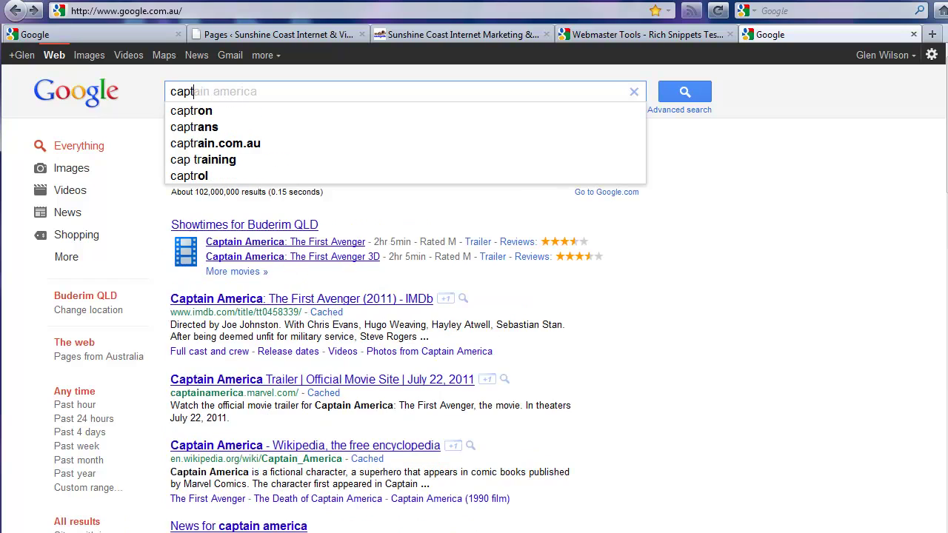
pyautogui.write('ain amer')
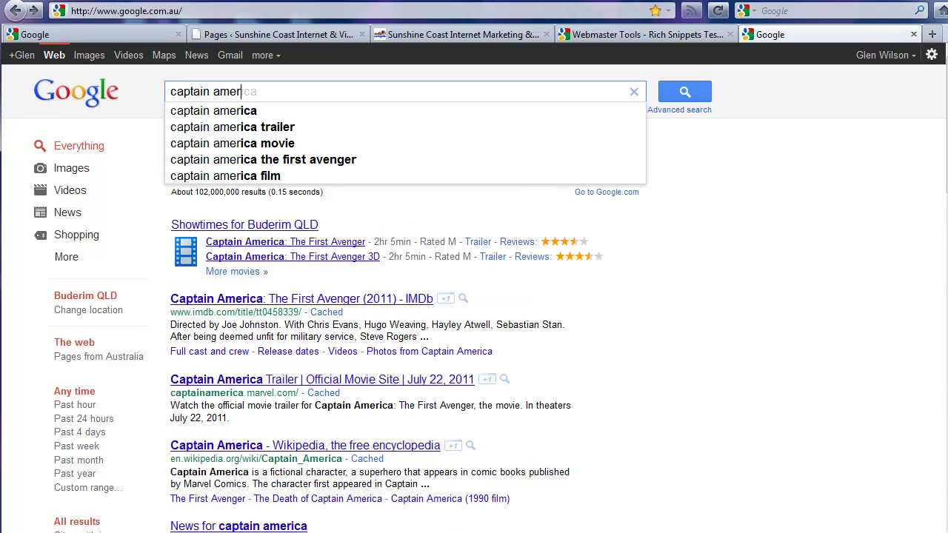
pyautogui.write('ica social me')
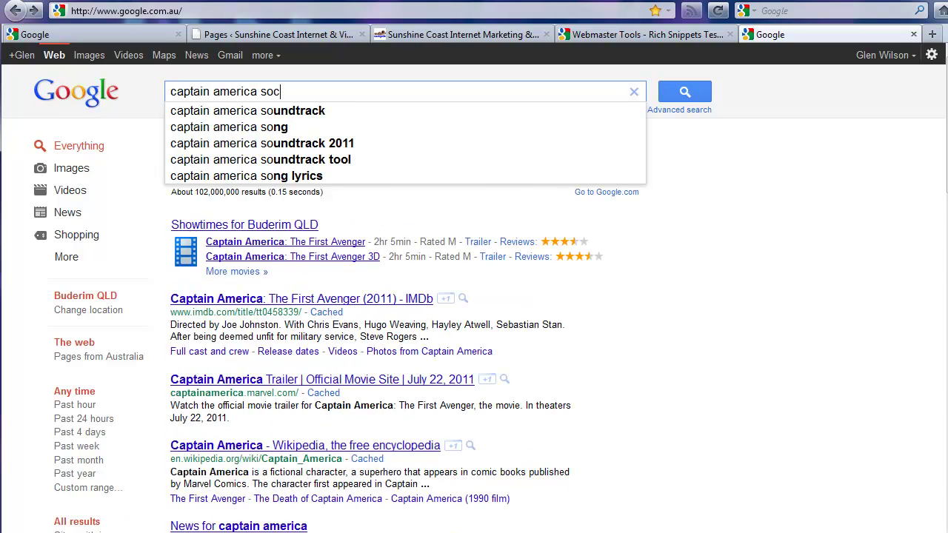
pyautogui.write('dia')
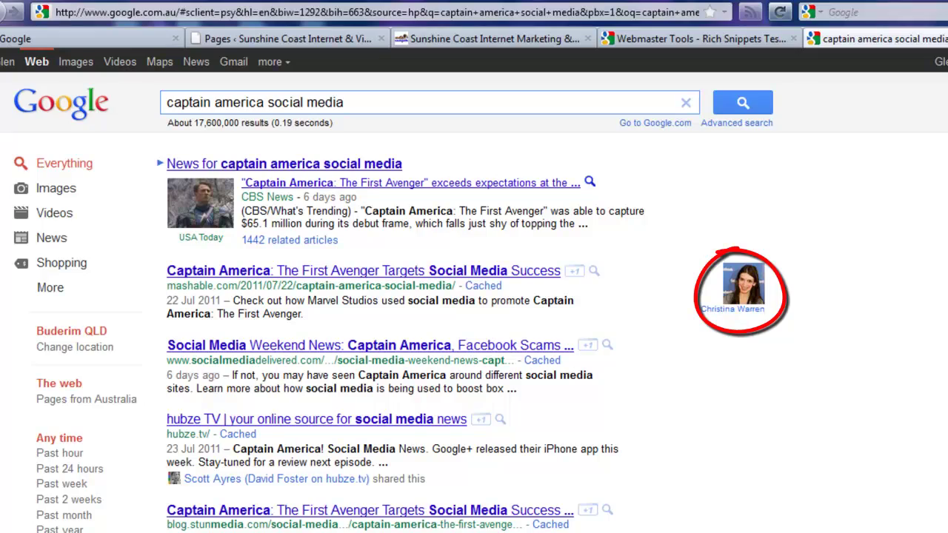
pyautogui.scroll(-8, 474, 296)
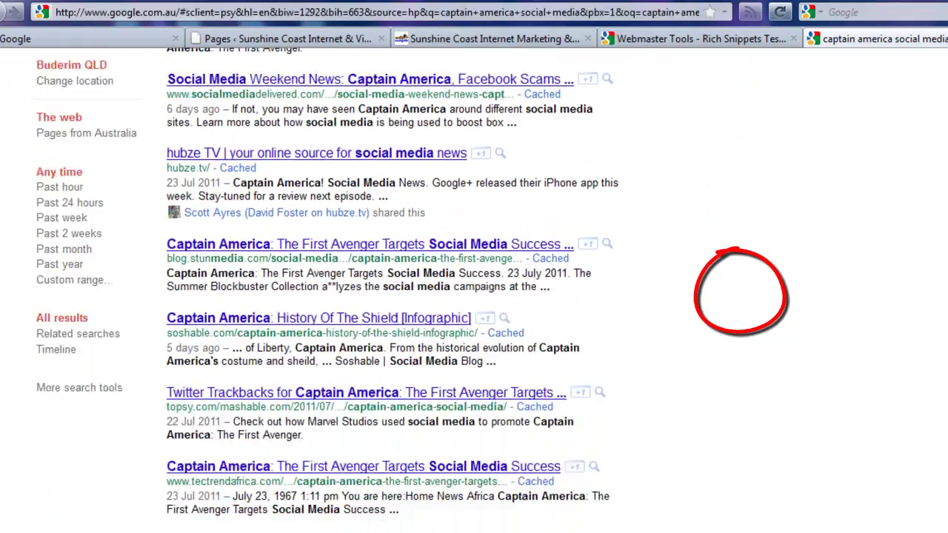
pyautogui.scroll(8, 474, 296)
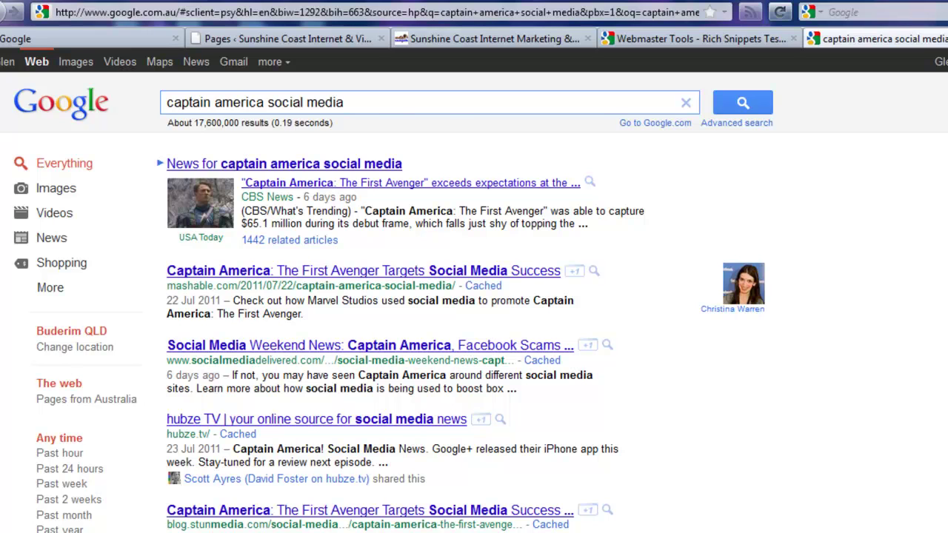
# Step: Switch to the ozdogweb site and open its About page
pyautogui.click(494, 39)
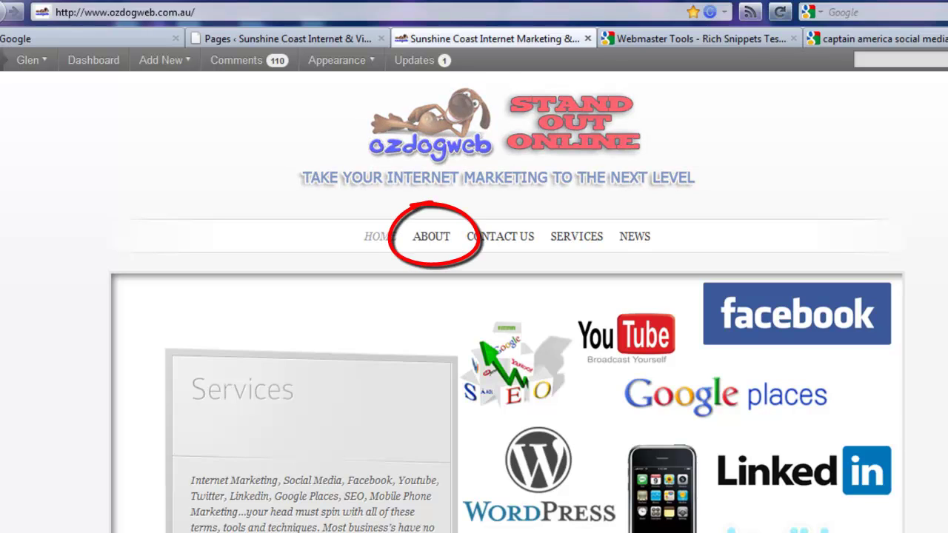
pyautogui.click(431, 236)
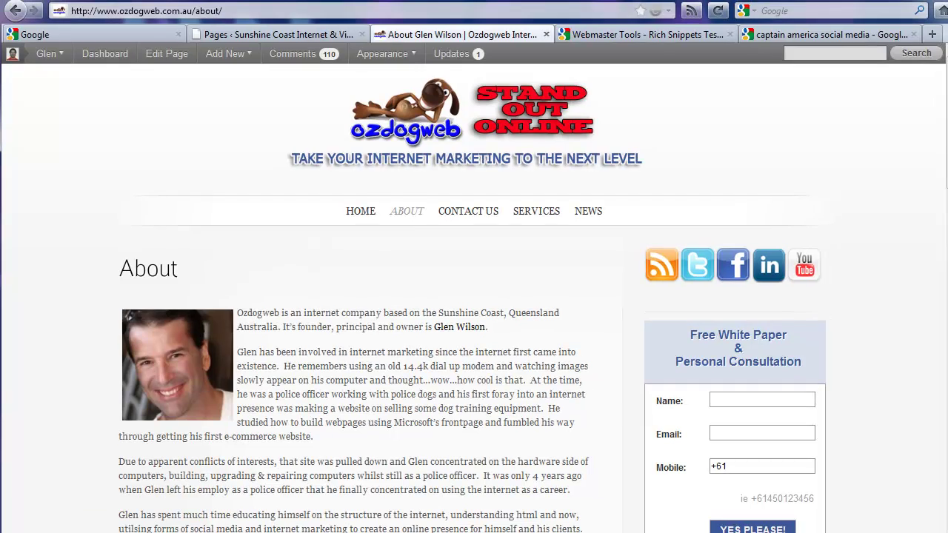
# Step: Open the signed-in account's Google+ profile from Google and select its address up to the end of the profile number
pyautogui.click(92, 34)
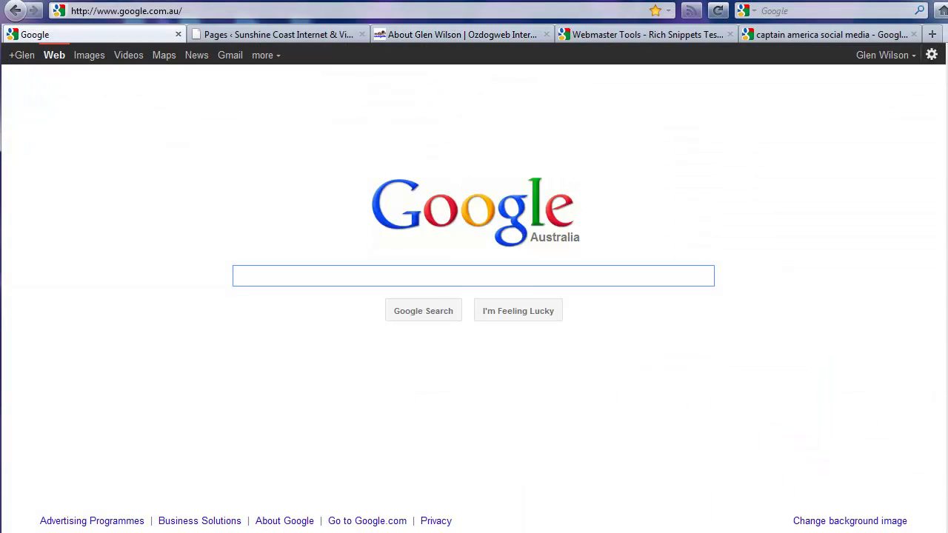
pyautogui.click(884, 55)
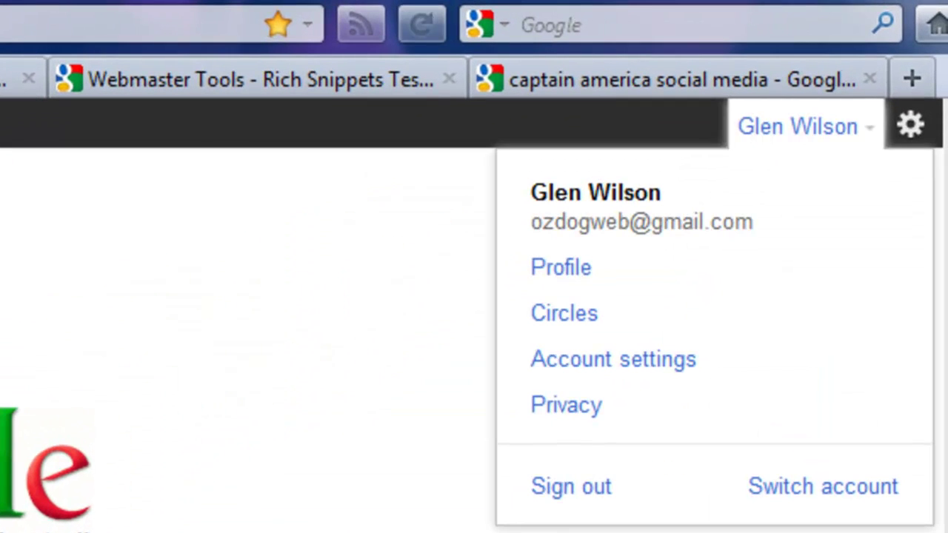
pyautogui.click(561, 267)
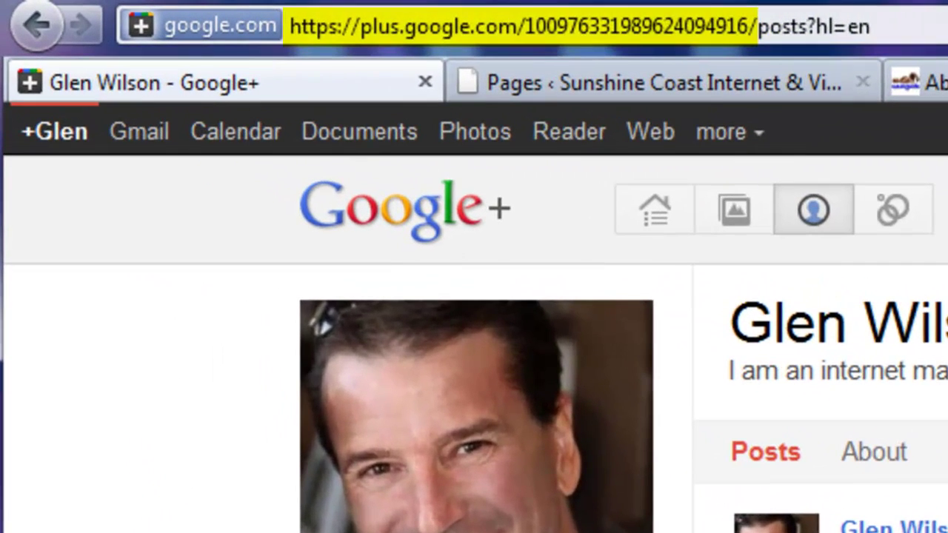
pyautogui.click(289, 26)
pyautogui.click(302, 27)
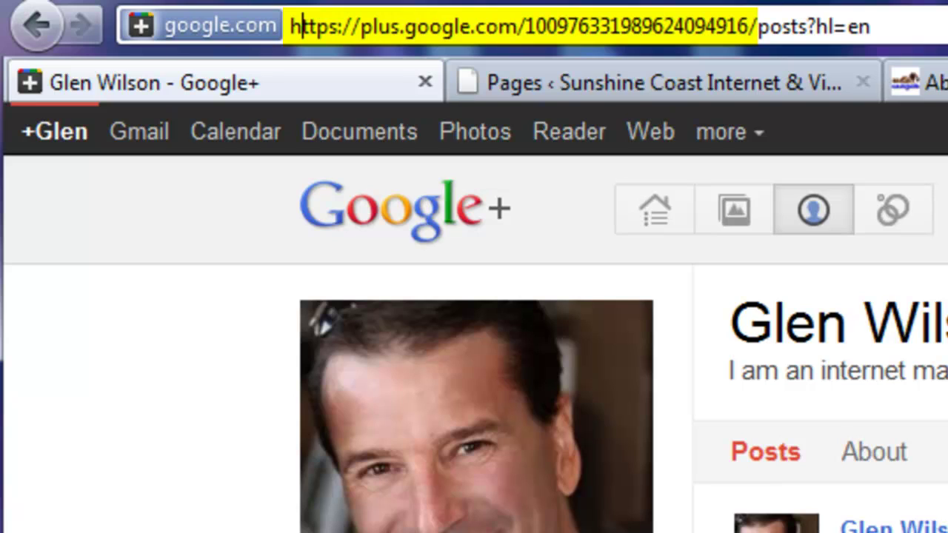
pyautogui.moveTo(749, 26); pyautogui.dragTo(291, 25)
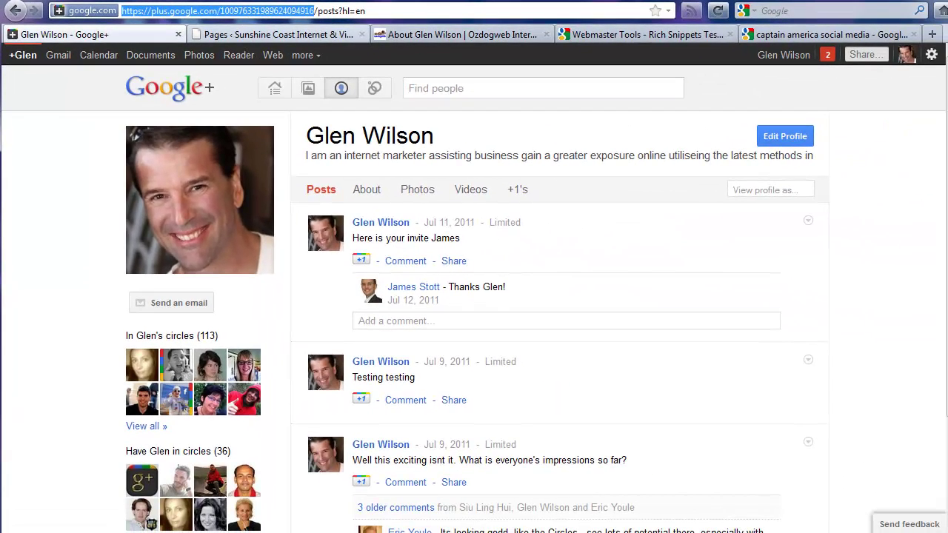
# Step: Open the About page for editing in WordPress and bring up the link settings for the founder's linked name
pyautogui.hotkey('ctrl', 'Tab')
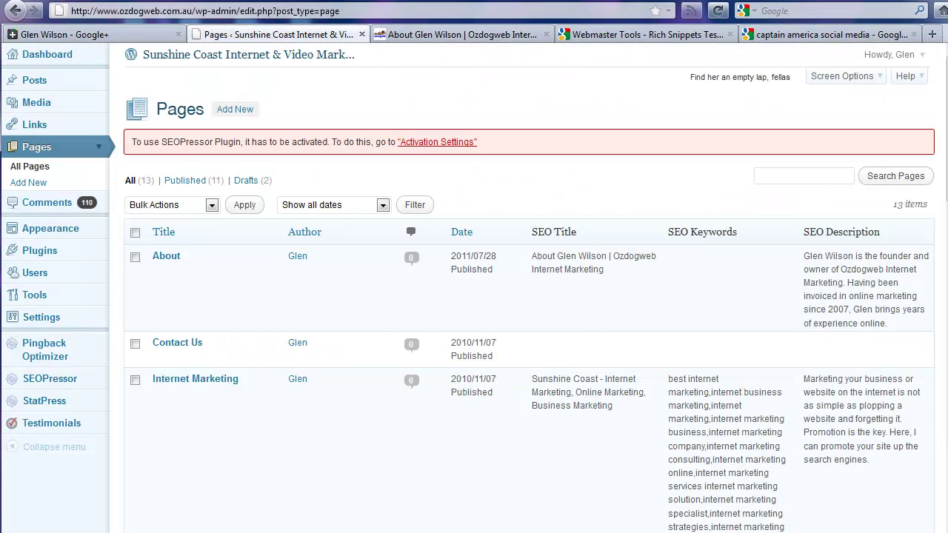
pyautogui.click(170, 256)
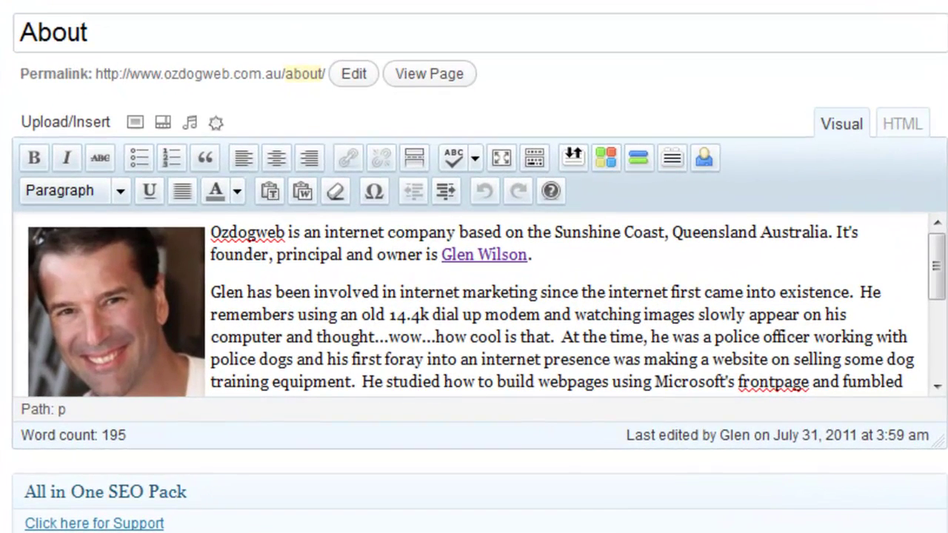
pyautogui.moveTo(529, 254); pyautogui.dragTo(441, 255)
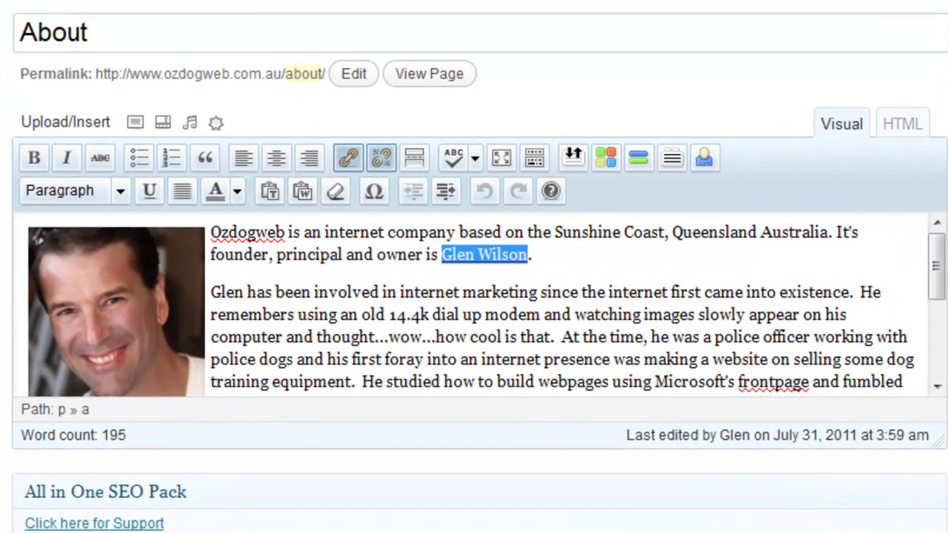
pyautogui.hotkey('alt', 'shift', 'a')
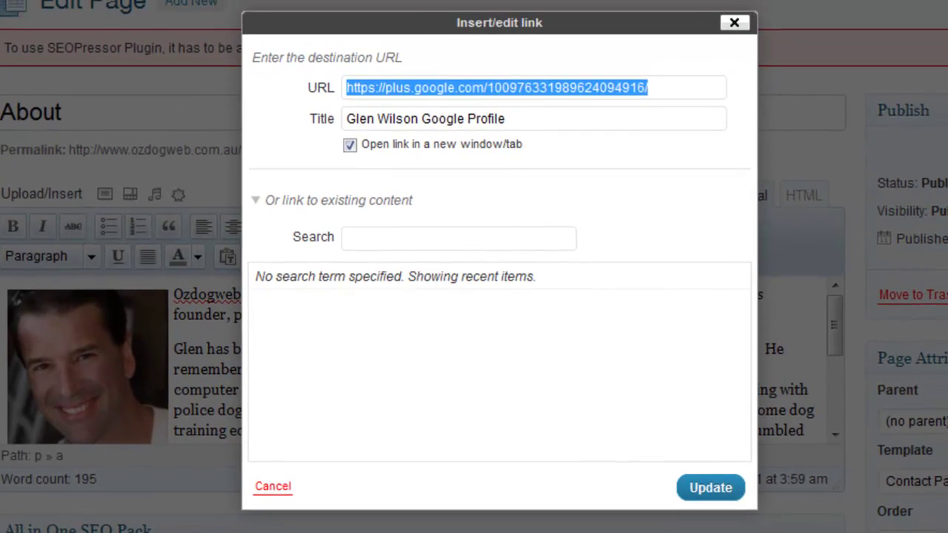
# Step: Check the Google profile URL in the link settings, close them unchanged, and show the About page's HTML source
pyautogui.moveTo(648, 87); pyautogui.dragTo(346, 87)
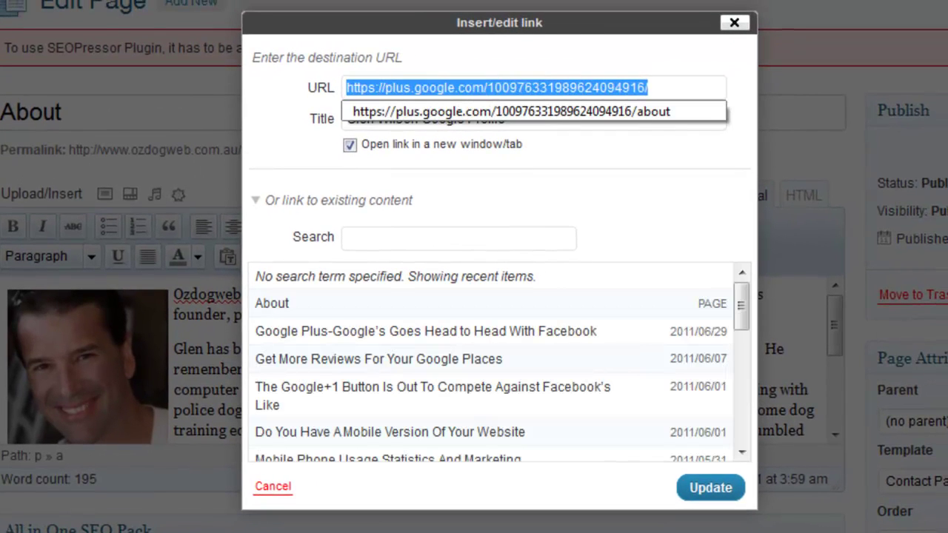
pyautogui.click(649, 88)
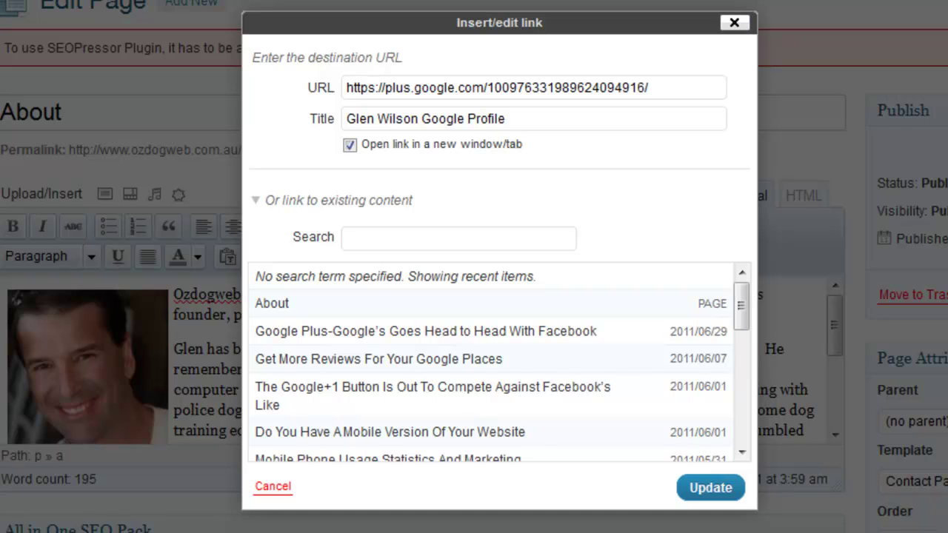
pyautogui.click(734, 23)
pyautogui.click(802, 196)
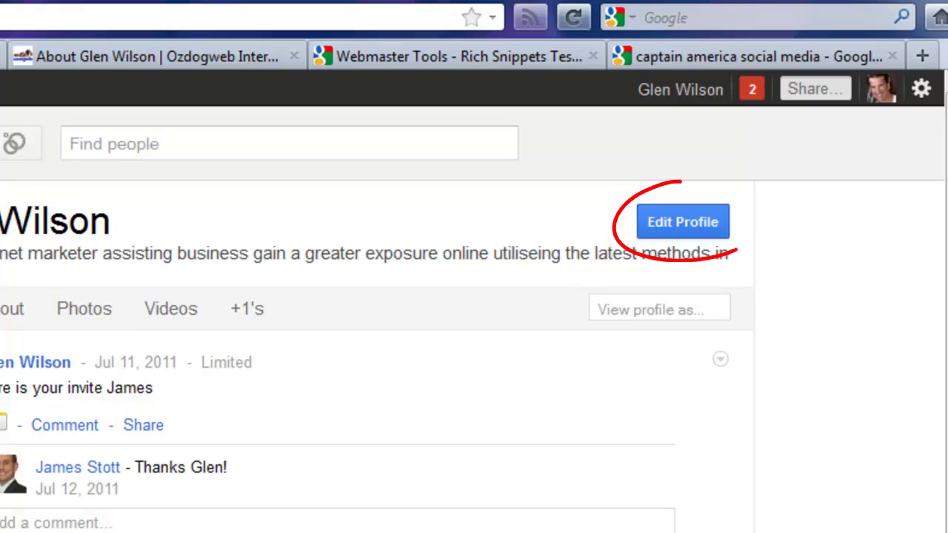
# Step: Put the Google+ profile into editing mode, open its Links section and add a blank custom link
pyautogui.click(784, 136)
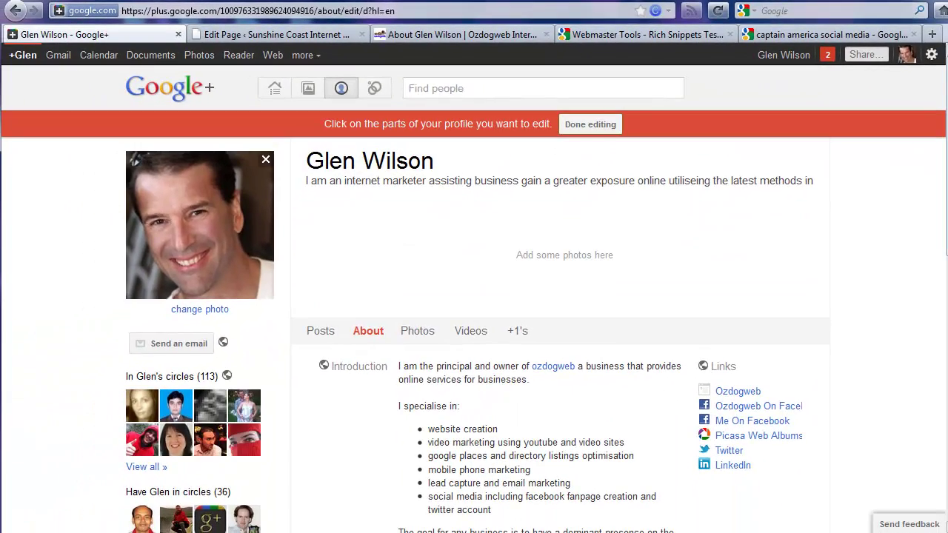
pyautogui.scroll(-2, 474, 318)
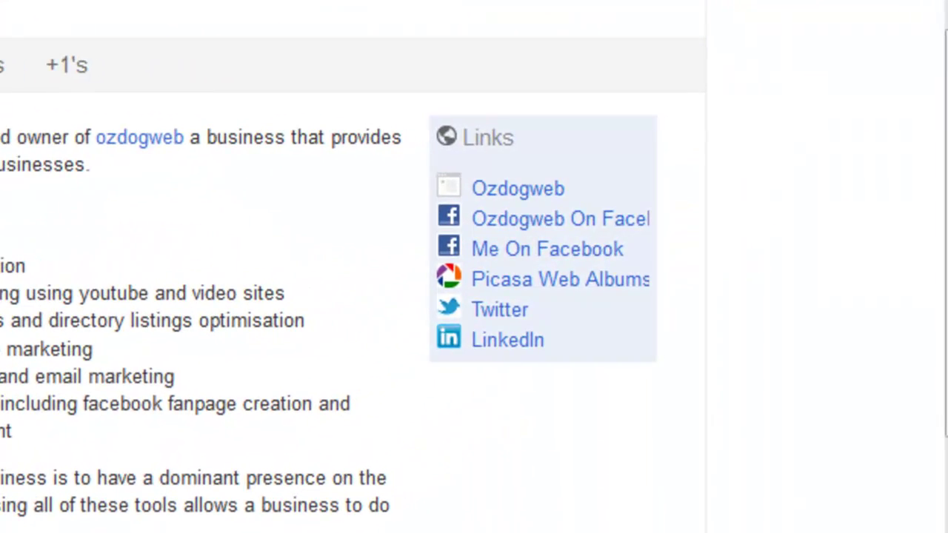
pyautogui.click(542, 237)
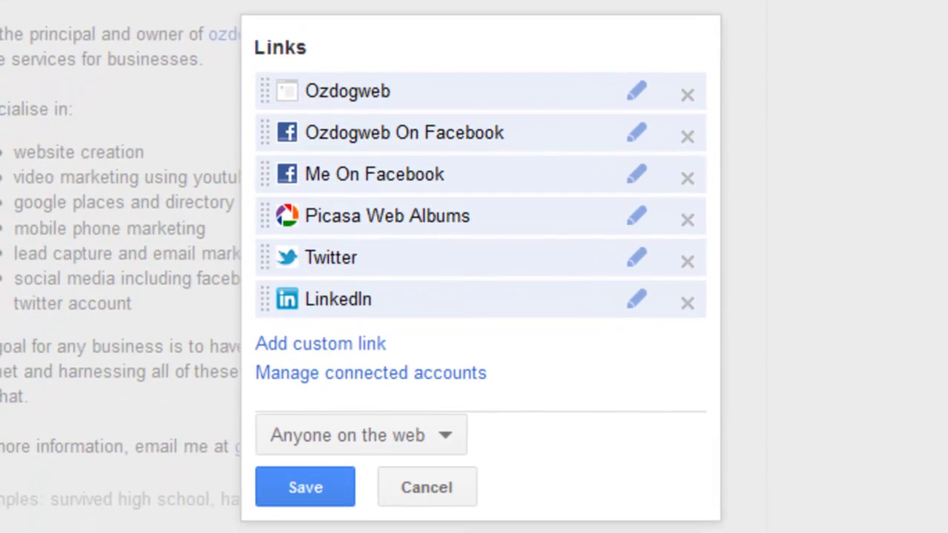
pyautogui.click(320, 344)
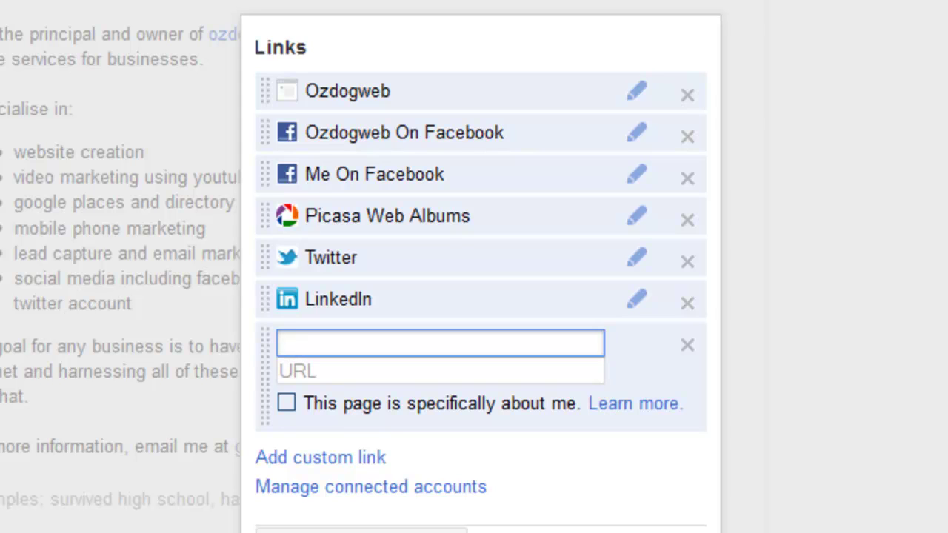
# Step: Open the Ozdogweb profile link for editing and compare its URL with the site's About page address
pyautogui.click(636, 91)
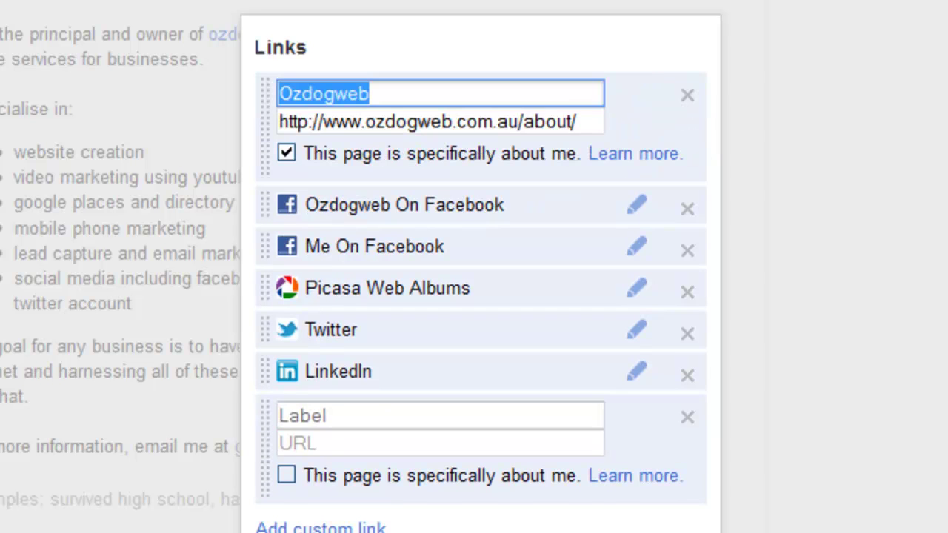
pyautogui.moveTo(581, 122); pyautogui.dragTo(278, 121)
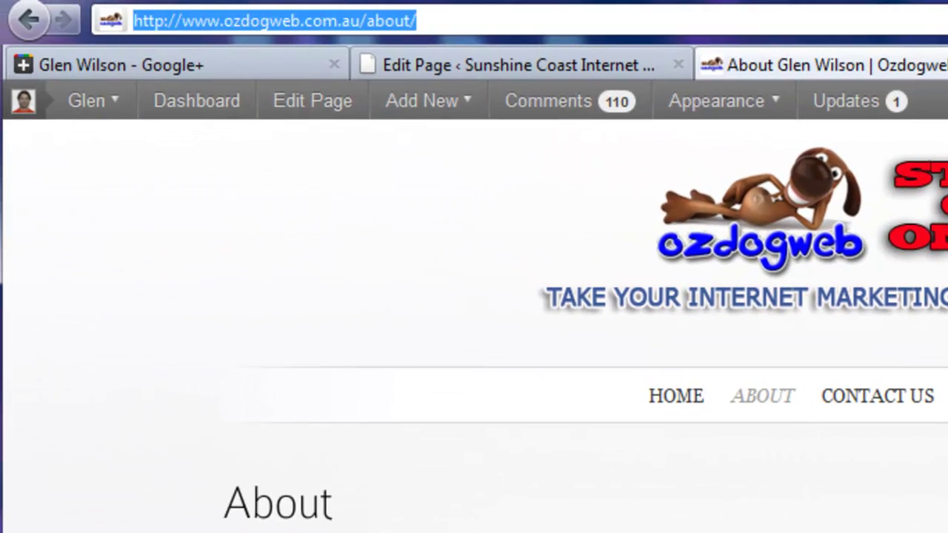
pyautogui.click(519, 64)
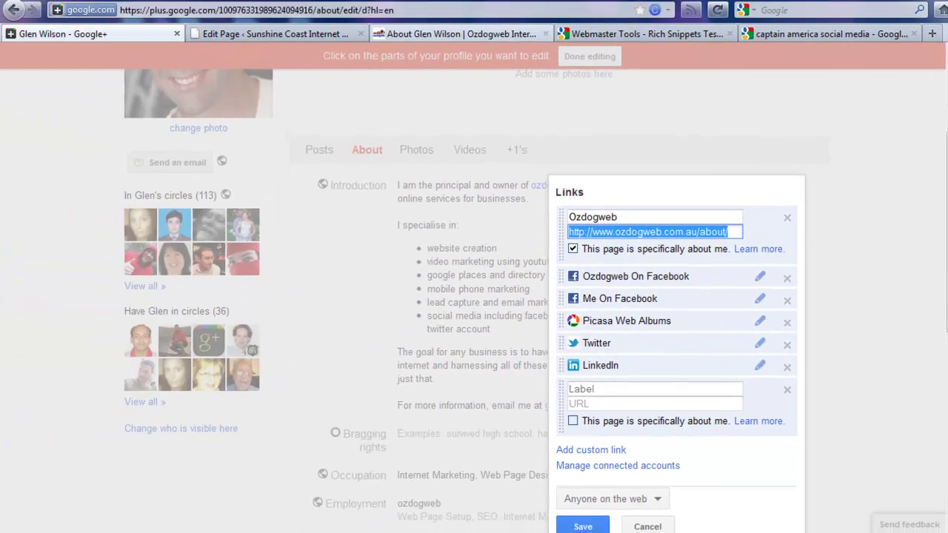
# Step: Return to the site's About page and examine it down to the footer's Ozdogweb link
pyautogui.hotkey('ctrl', '3')
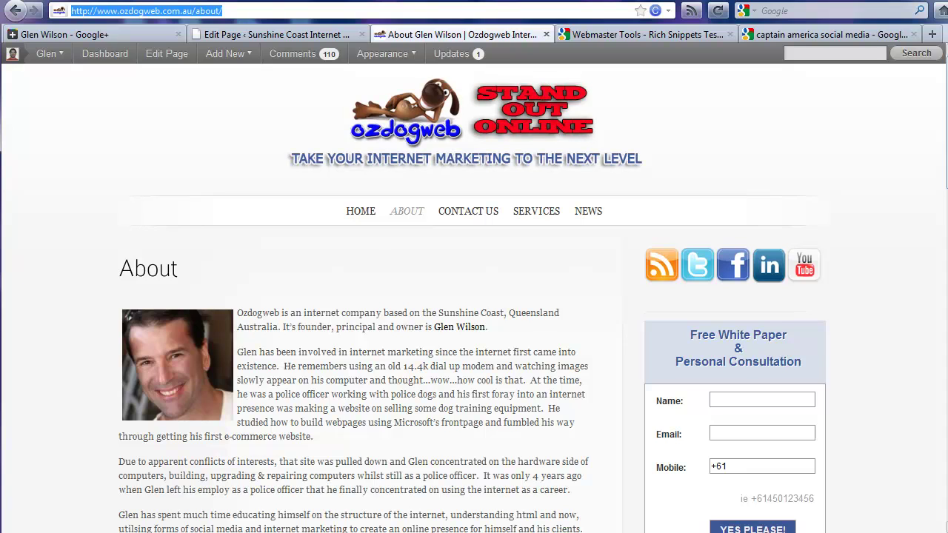
pyautogui.scroll(-1, 474, 296)
pyautogui.scroll(1, 473, 296)
pyautogui.scroll(-15, 474, 297)
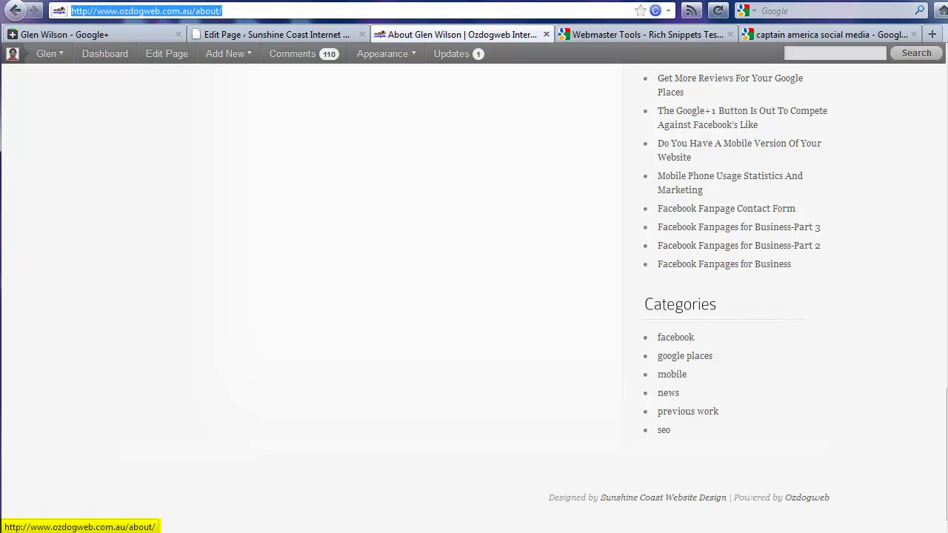
# Step: In the WordPress admin, open the SimplePress theme's Footer template (footer.php) in the theme editor
pyautogui.click(275, 34)
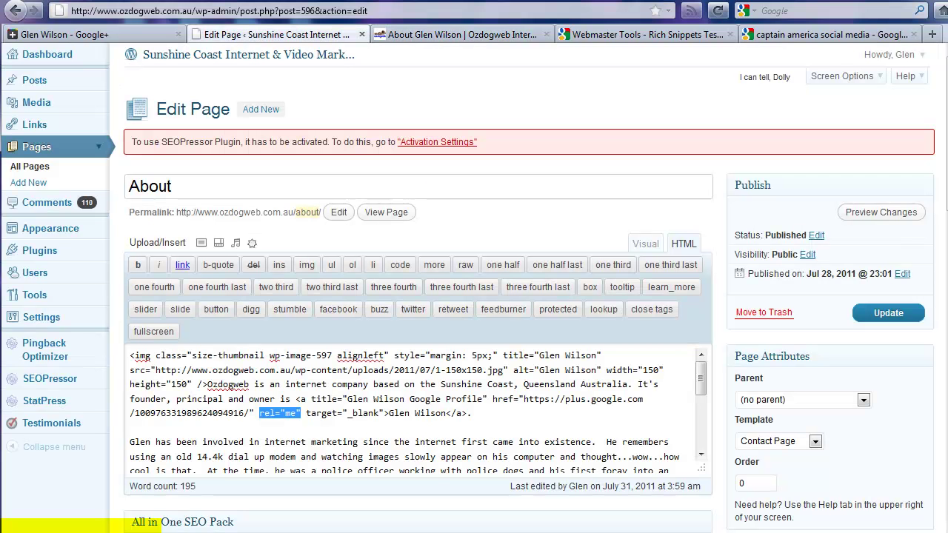
pyautogui.click(50, 228)
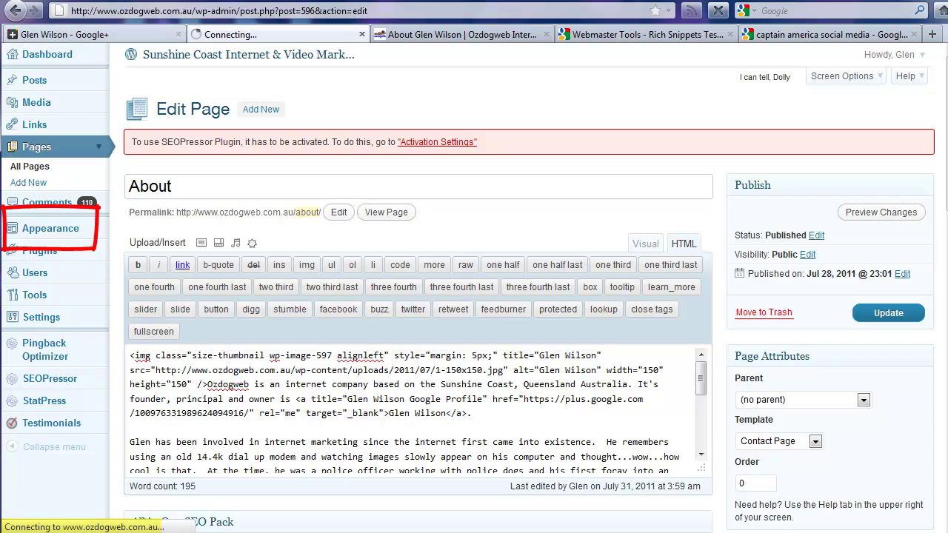
pyautogui.click(50, 228)
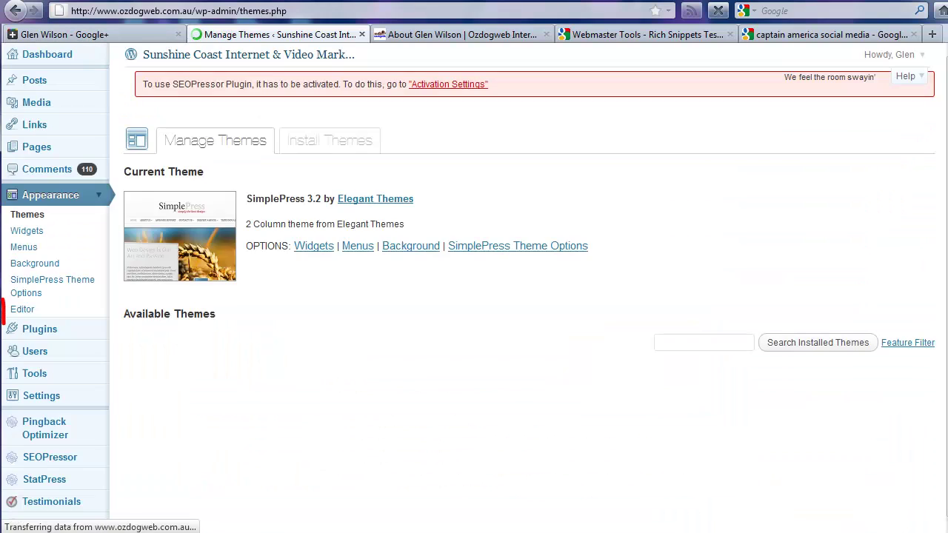
pyautogui.click(22, 309)
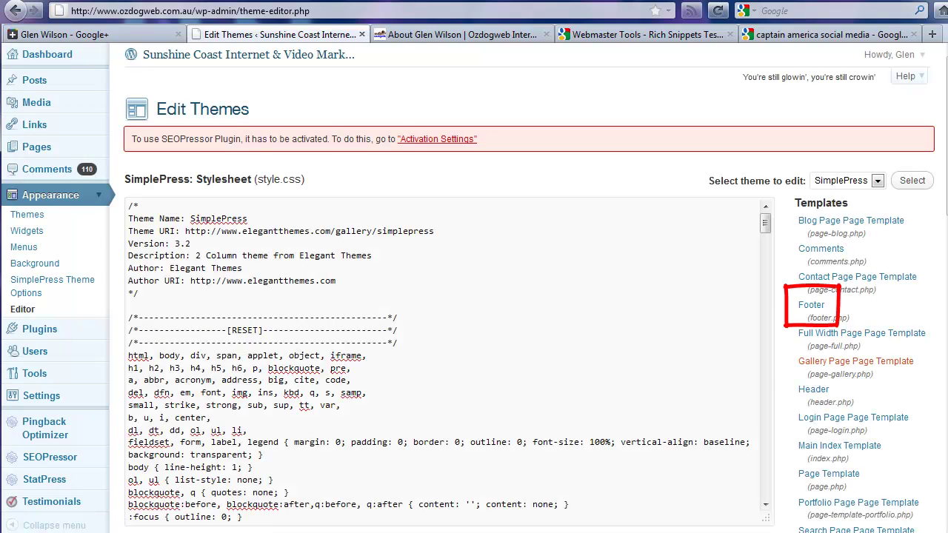
pyautogui.click(810, 305)
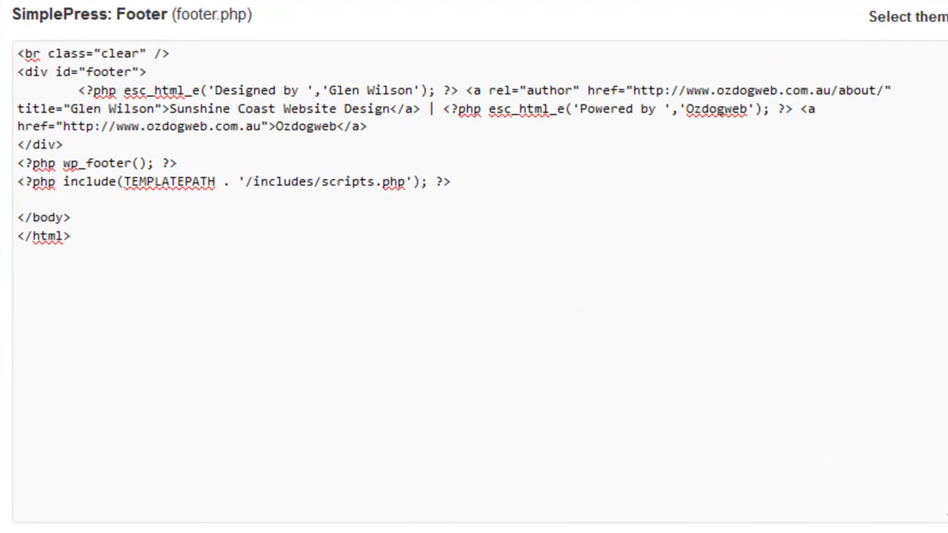
# Step: Examine the footer's author link code, checking its rel="author" attribute and the About page URL in its href
pyautogui.moveTo(608, 90); pyautogui.dragTo(893, 90)
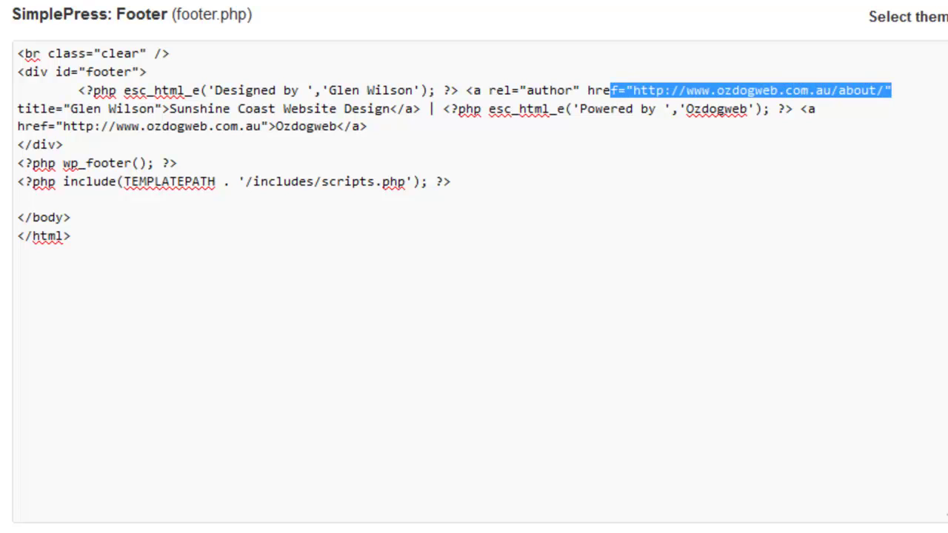
pyautogui.click(786, 90)
pyautogui.moveTo(579, 89); pyautogui.dragTo(489, 90)
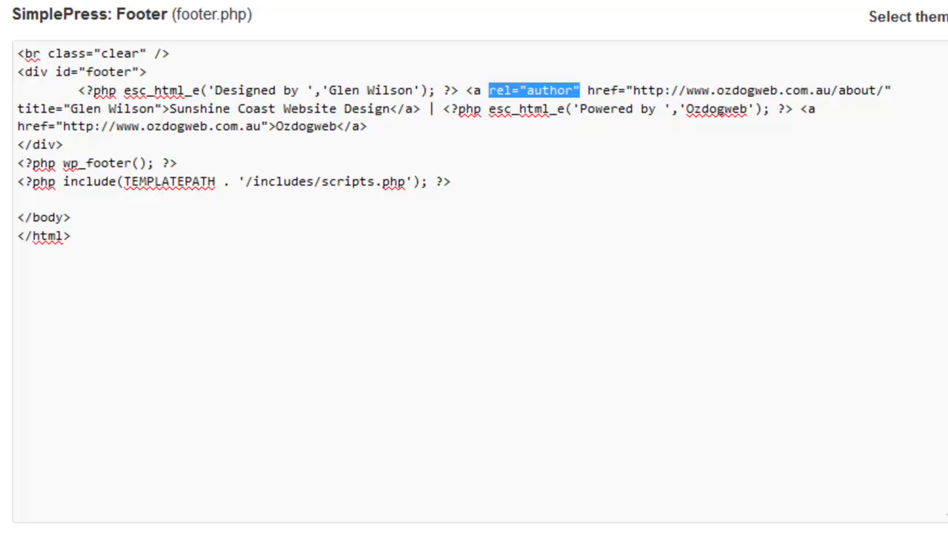
pyautogui.moveTo(884, 90); pyautogui.dragTo(633, 91)
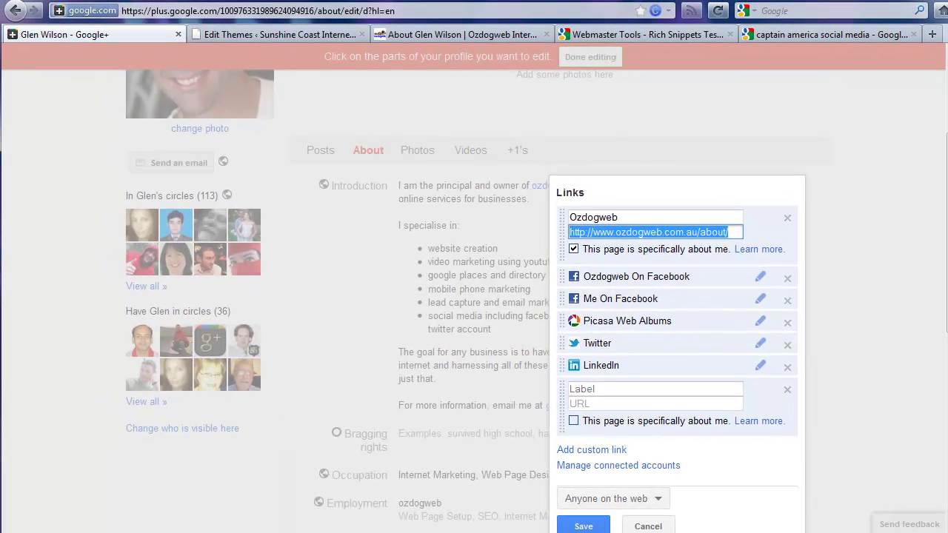
# Step: Close the Google+ profile's Links editor without saving the blank custom link
pyautogui.click(647, 526)
pyautogui.scroll(3, 568, 267)
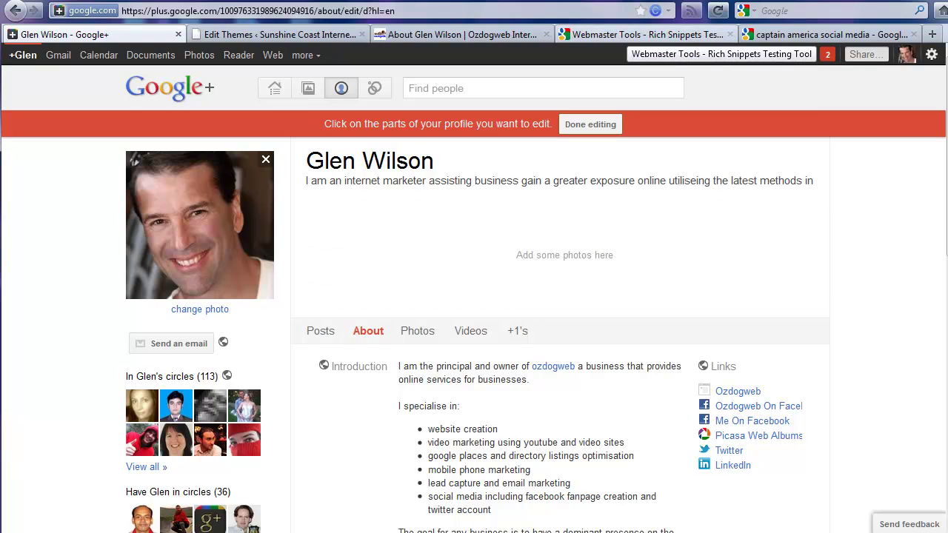
pyautogui.click(460, 34)
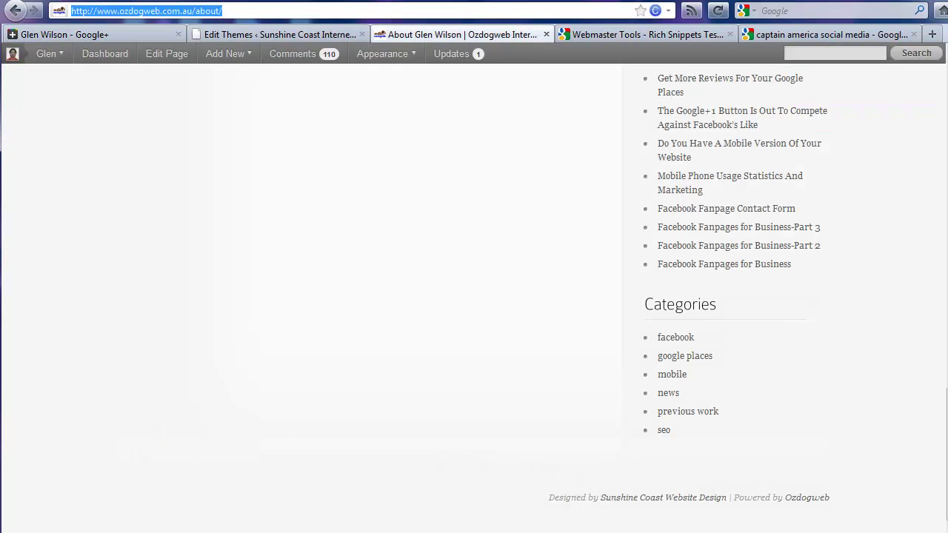
pyautogui.rightClick(220, 10)
pyautogui.click(226, 56)
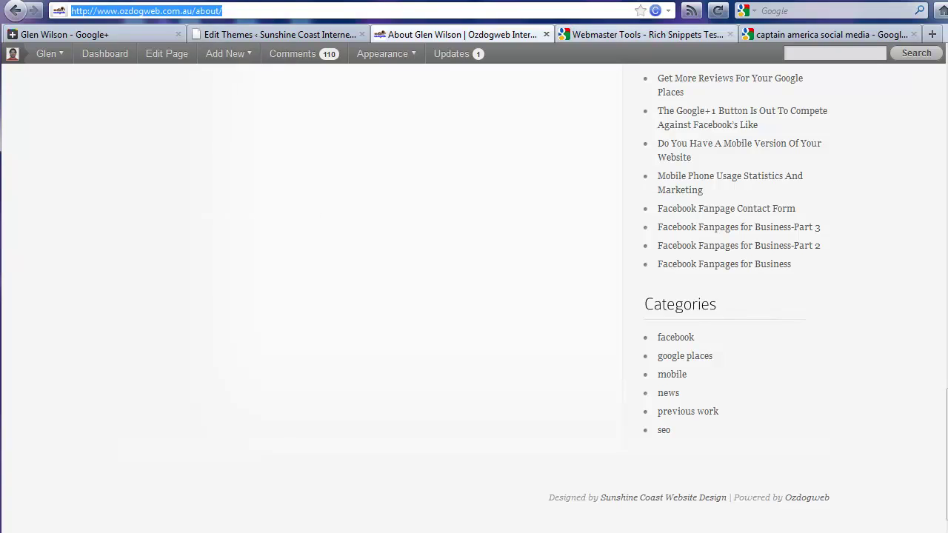
pyautogui.click(643, 34)
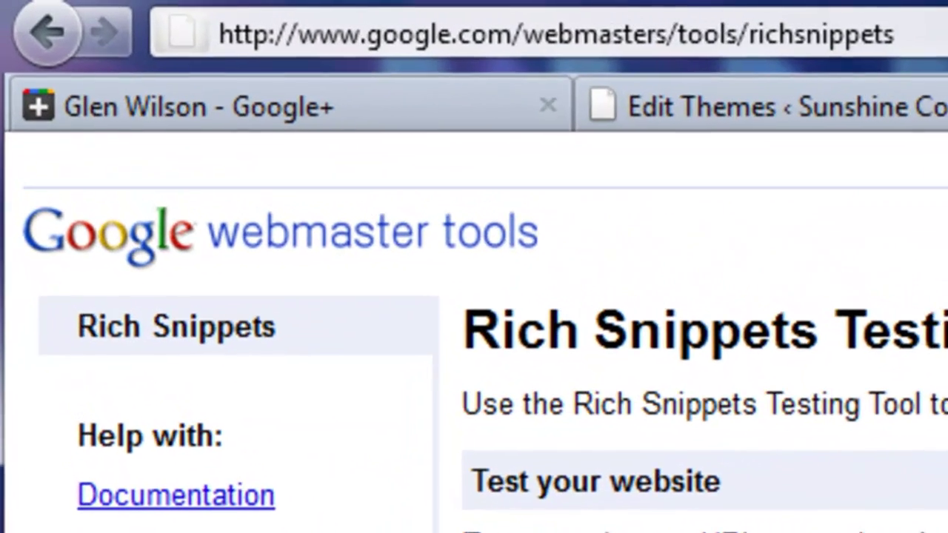
pyautogui.moveTo(906, 34); pyautogui.dragTo(221, 35)
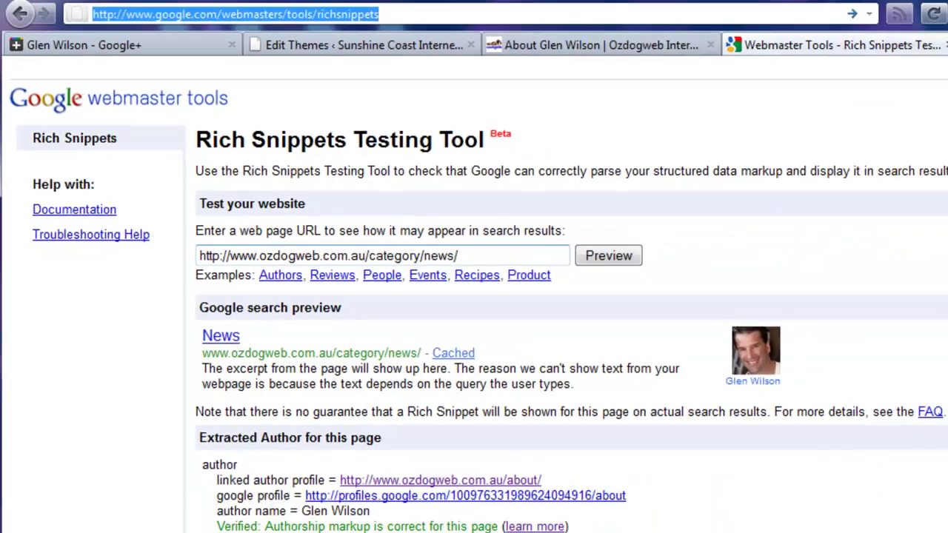
pyautogui.tripleClick(293, 196)
pyautogui.hotkey('ctrl', 'v')
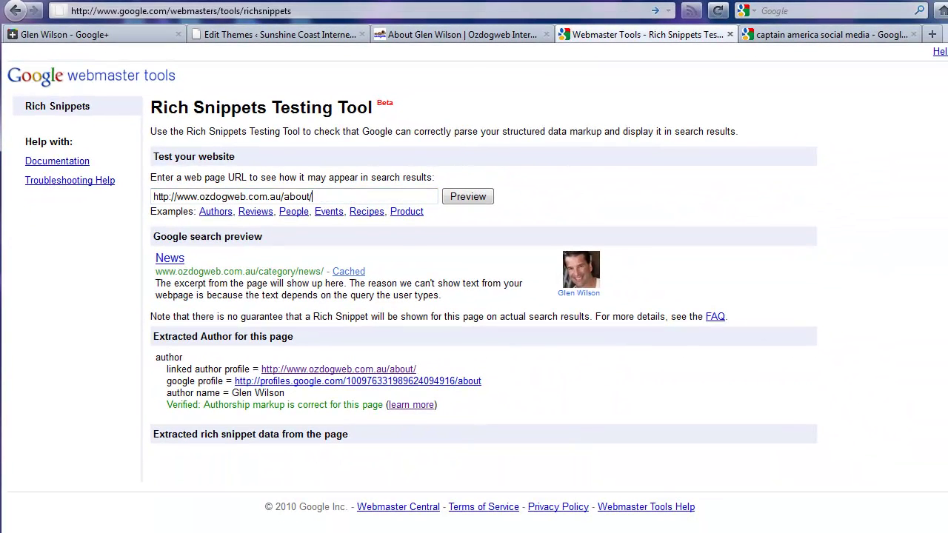
pyautogui.press('Return')
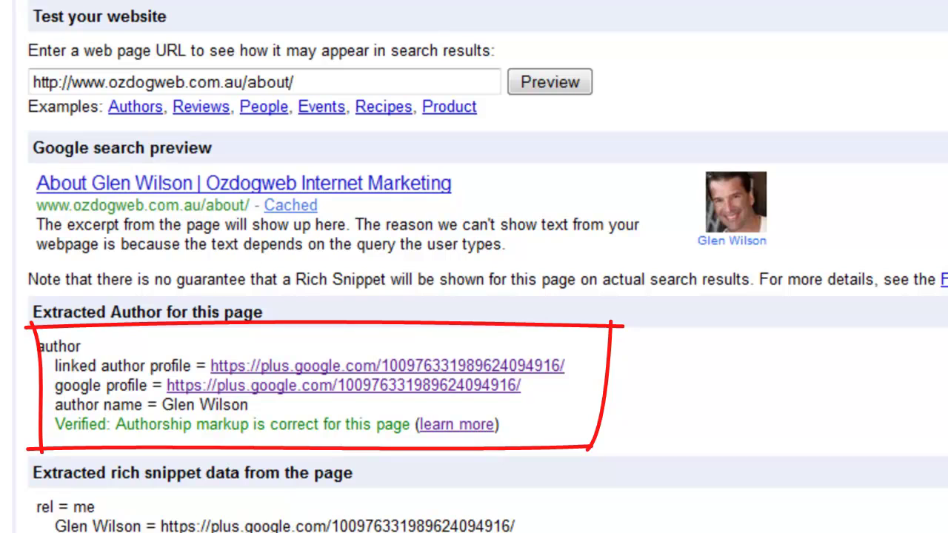
# Step: Examine the authorship verification line in the test results and the tested page URL
pyautogui.moveTo(55, 424); pyautogui.dragTo(445, 424)
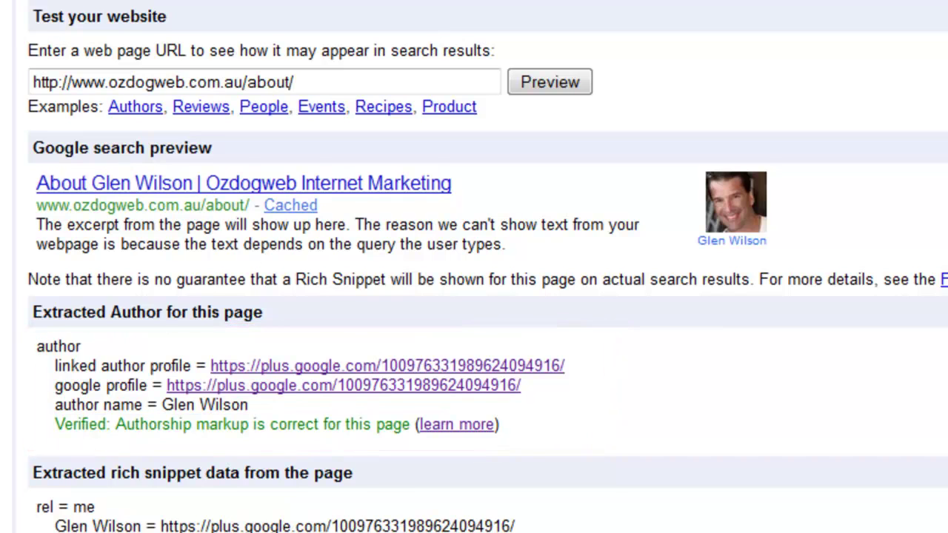
pyautogui.moveTo(55, 424); pyautogui.dragTo(376, 425)
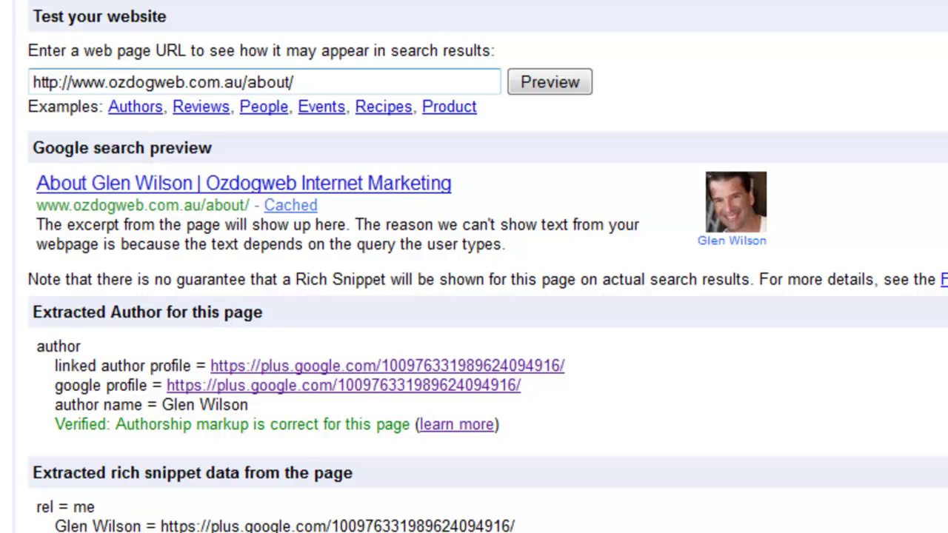
pyautogui.moveTo(295, 82); pyautogui.dragTo(33, 83)
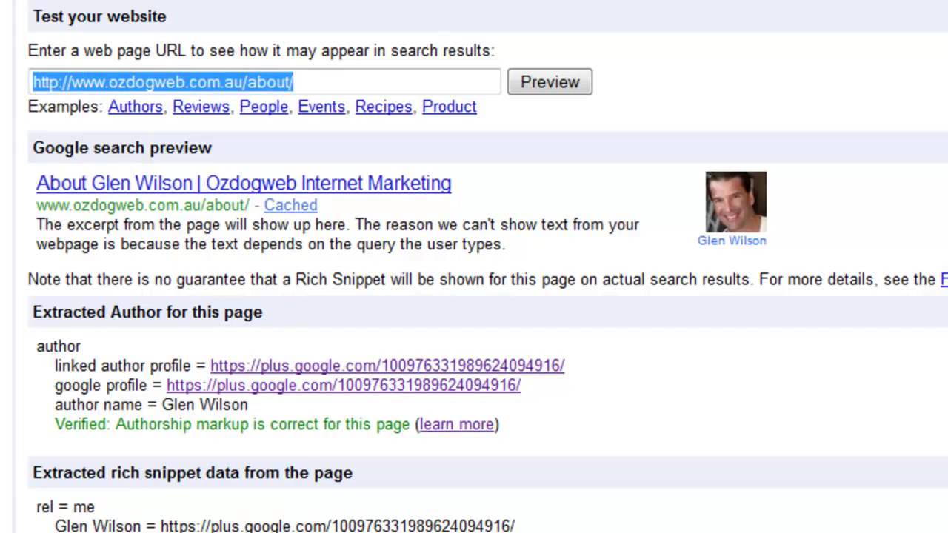